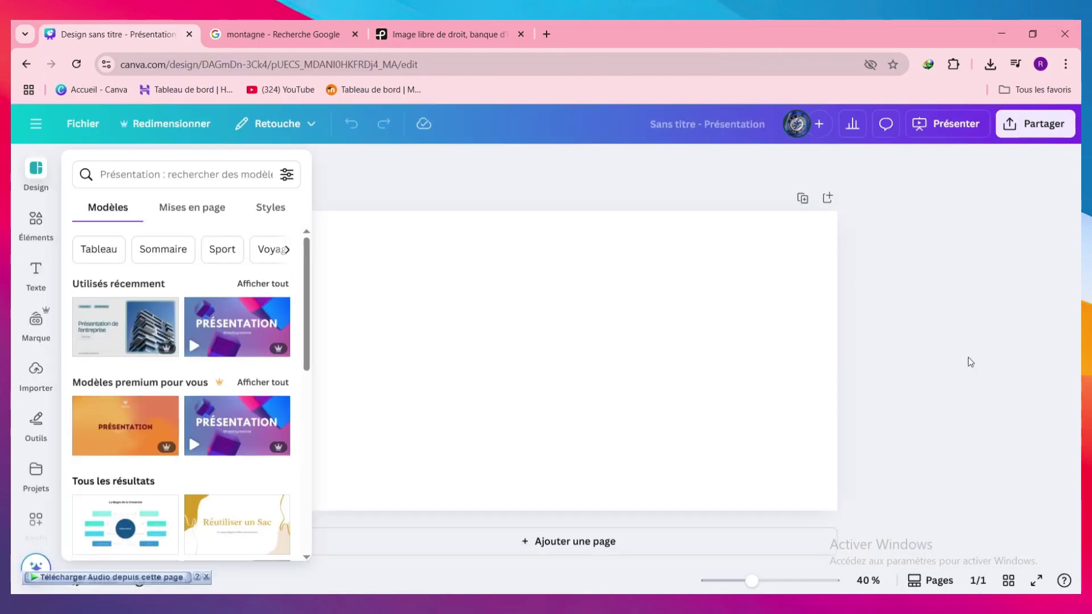
# Add a second blank page below the first page of the presentation
pyautogui.click(454, 397)
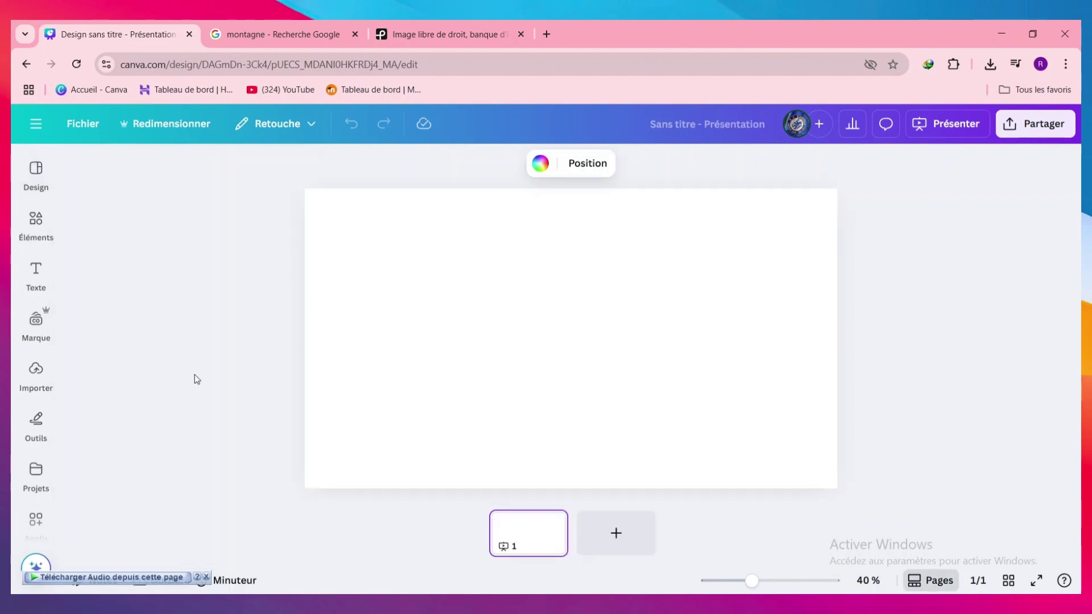
pyautogui.click(931, 580)
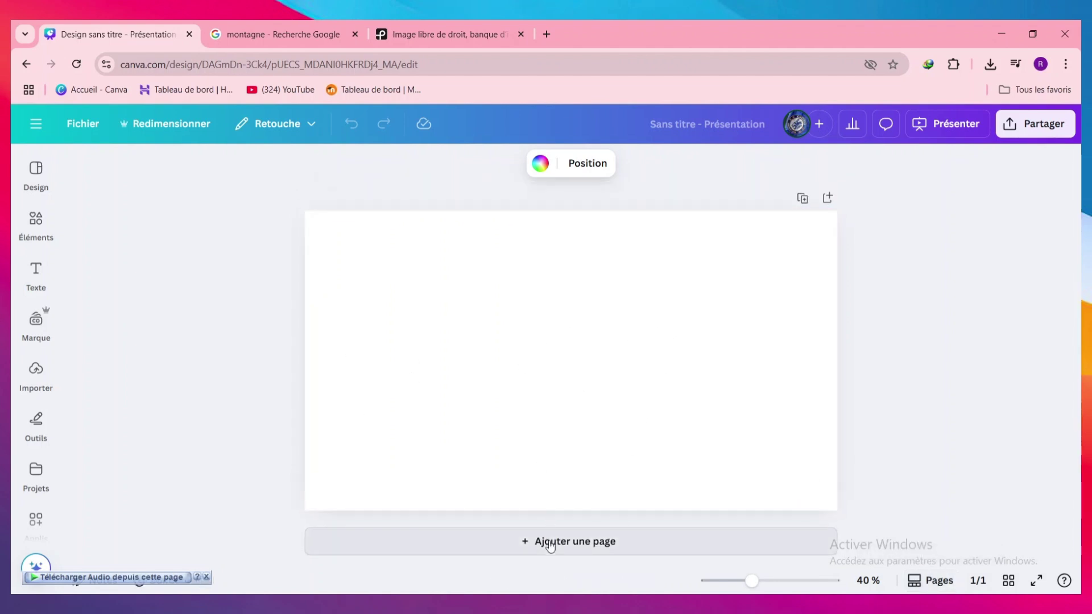
pyautogui.click(568, 541)
pyautogui.scroll(5, 597, 478)
pyautogui.scroll(1, 590, 443)
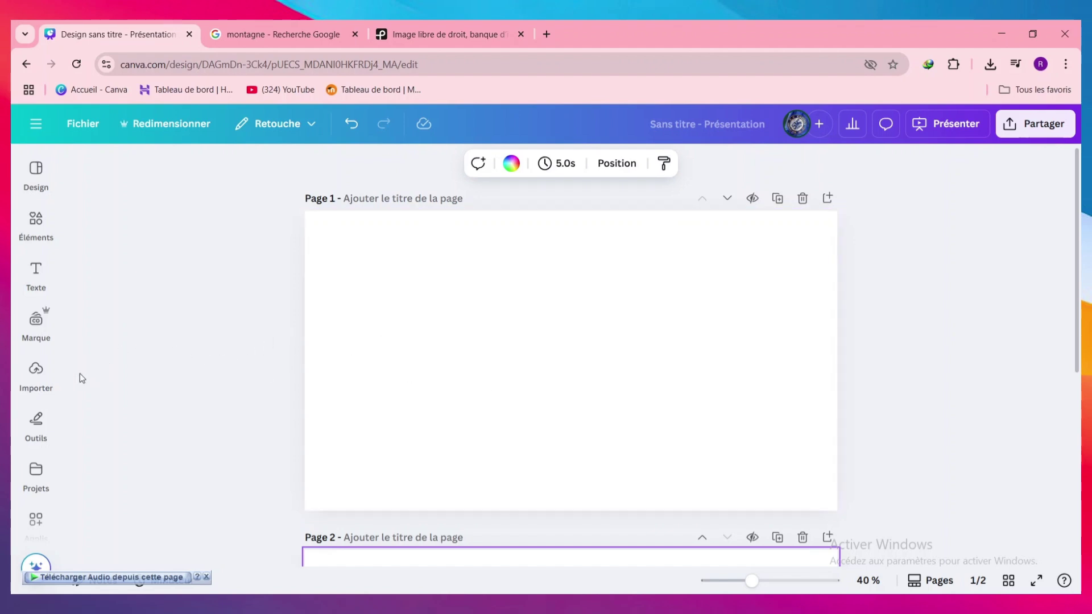
pyautogui.click(36, 369)
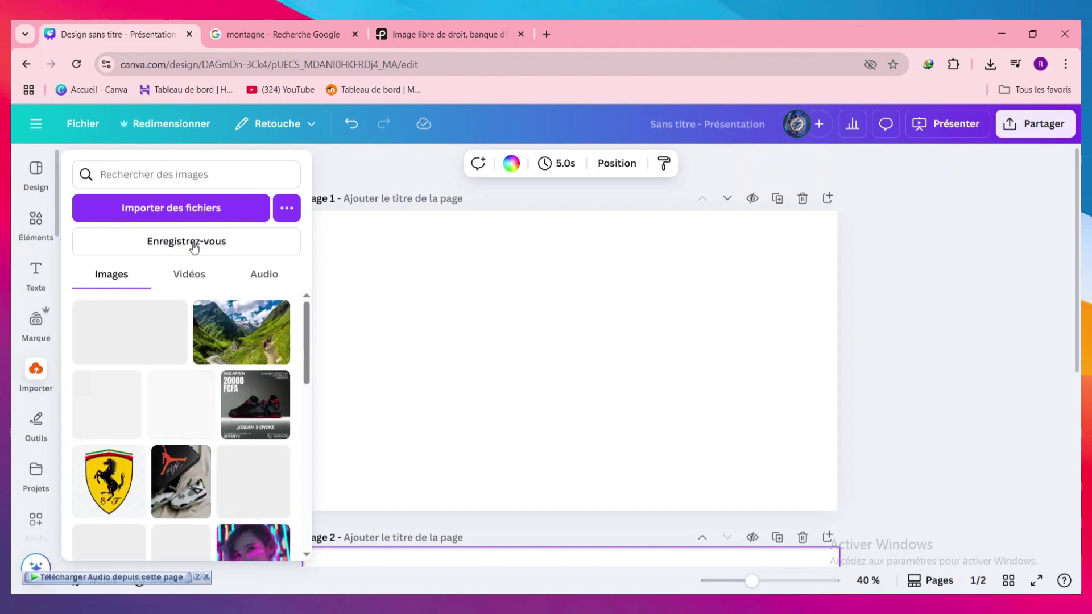
pyautogui.click(225, 220)
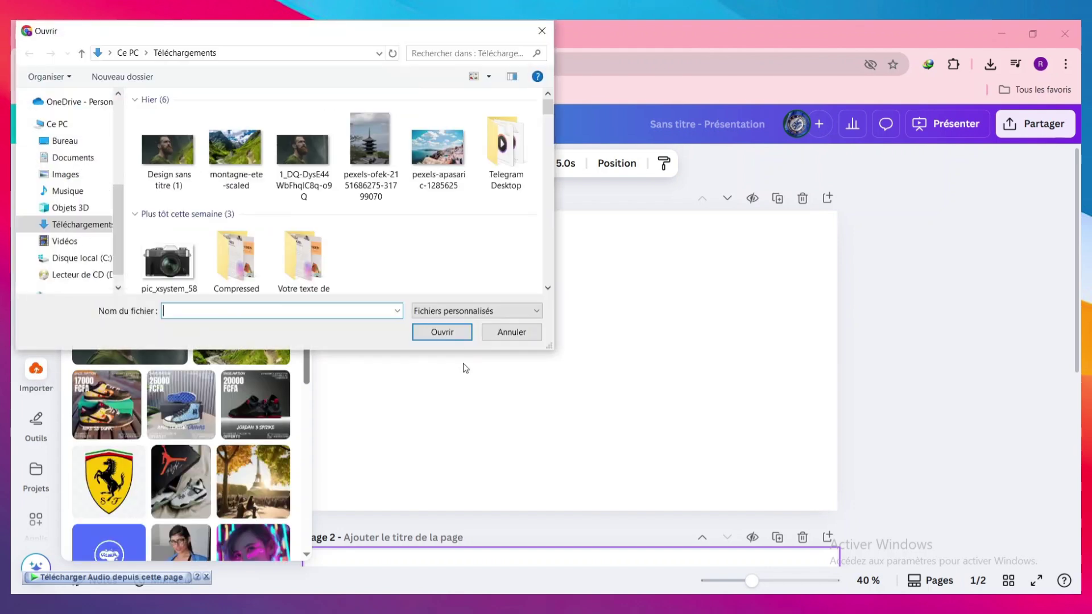
pyautogui.click(541, 31)
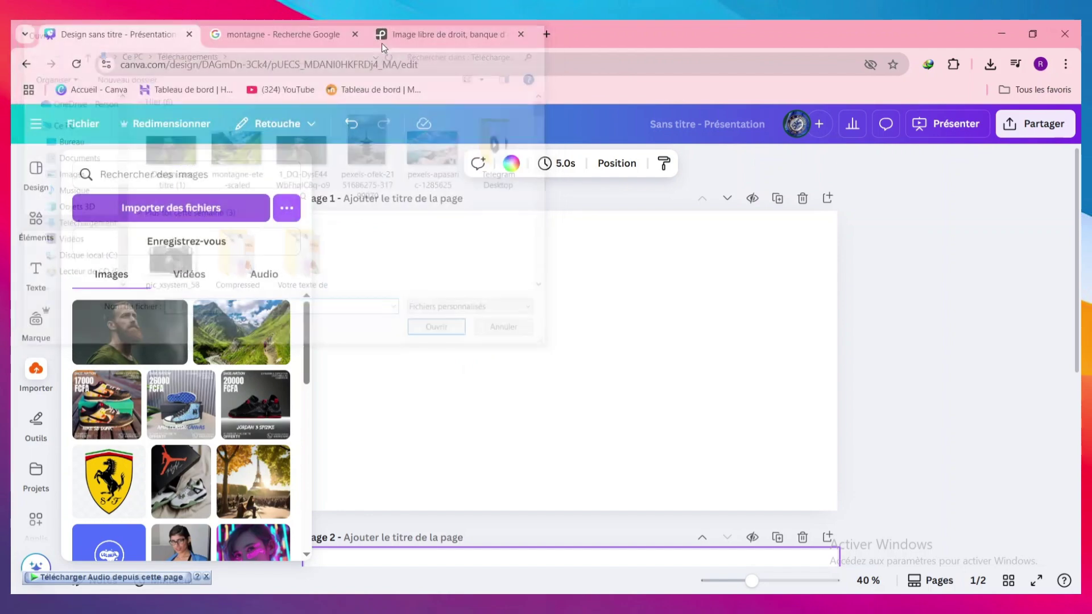
# Switch to the Google Images results for "montagne" and look through the mountain photos
pyautogui.click(303, 29)
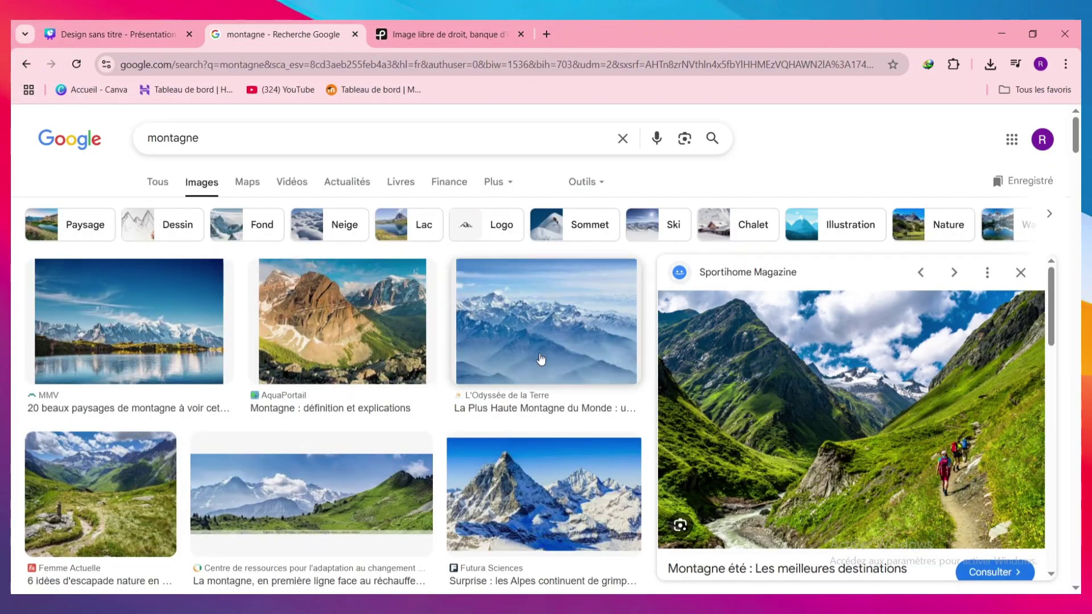
pyautogui.scroll(-5, 506, 364)
pyautogui.scroll(3, 266, 284)
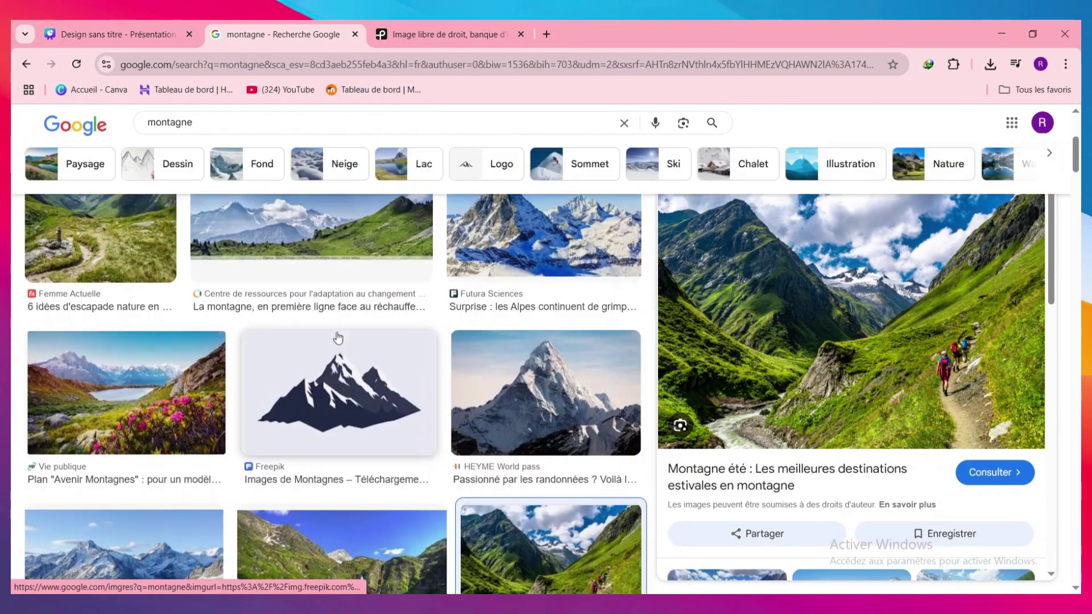
pyautogui.scroll(3, 266, 284)
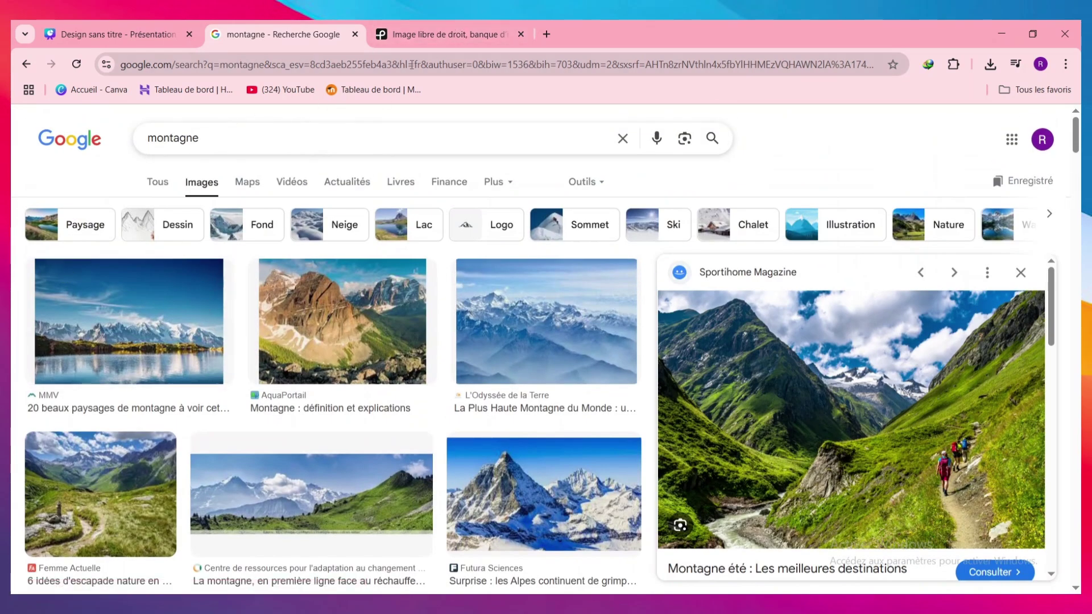
# Switch to the Pexels site and browse its free stock photos
pyautogui.click(434, 37)
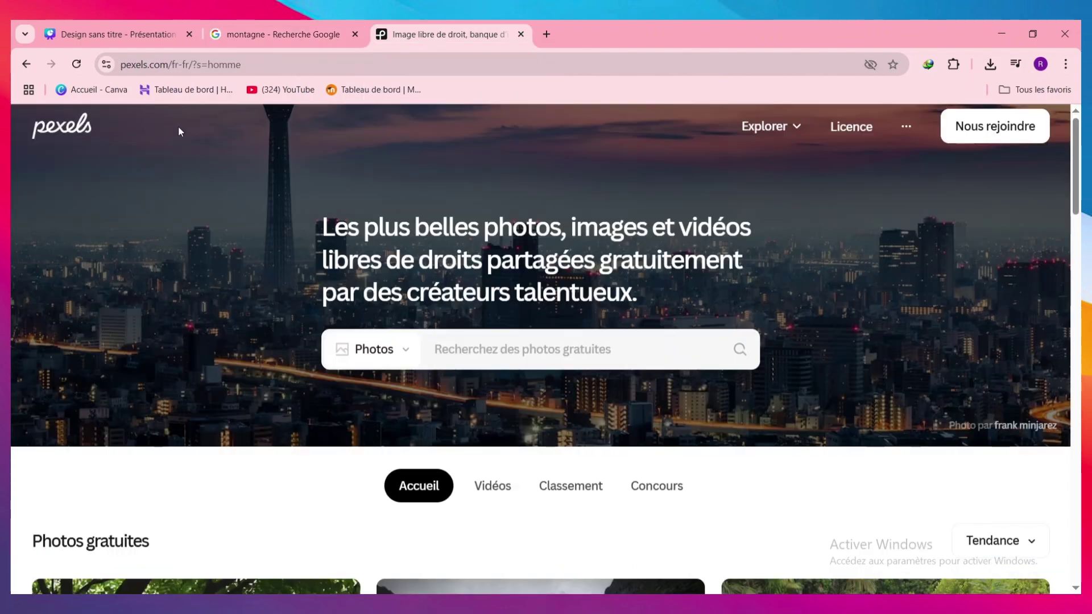
pyautogui.scroll(1, 595, 331)
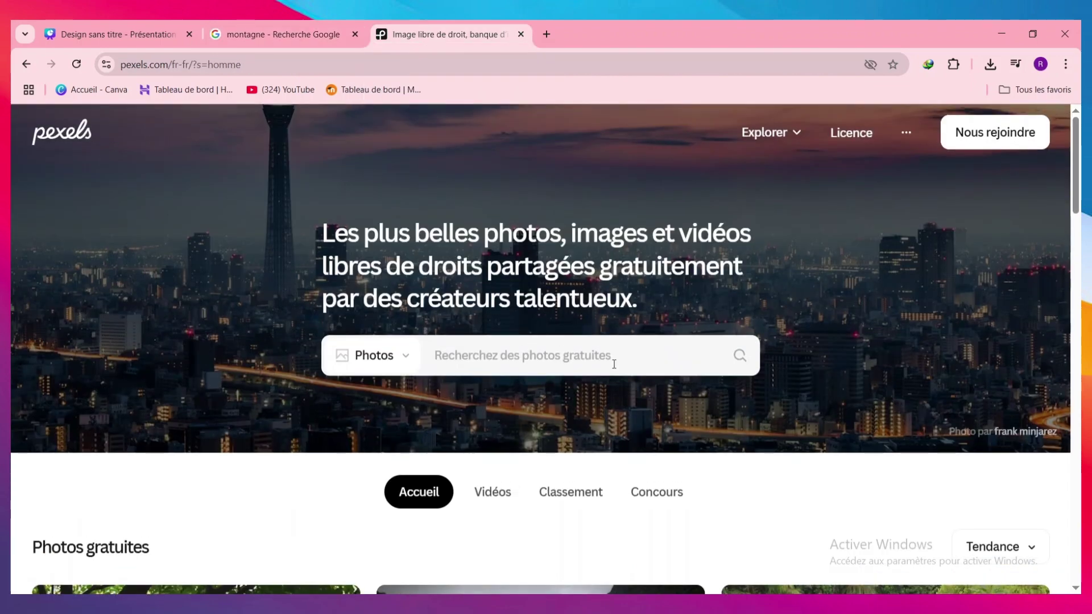
pyautogui.click(533, 364)
pyautogui.scroll(-15, 604, 339)
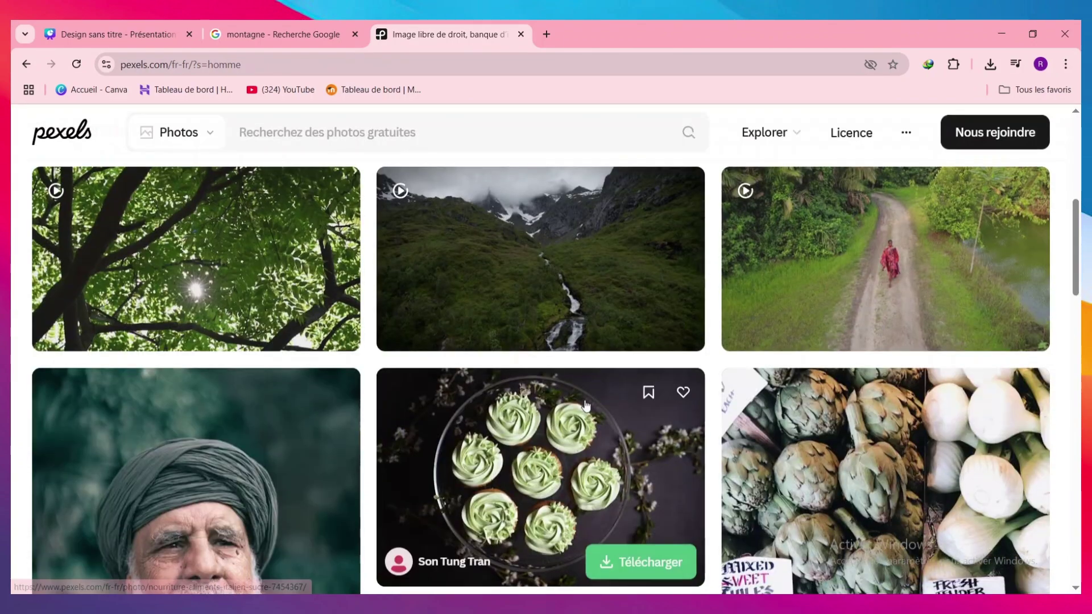
pyautogui.scroll(-12, 698, 467)
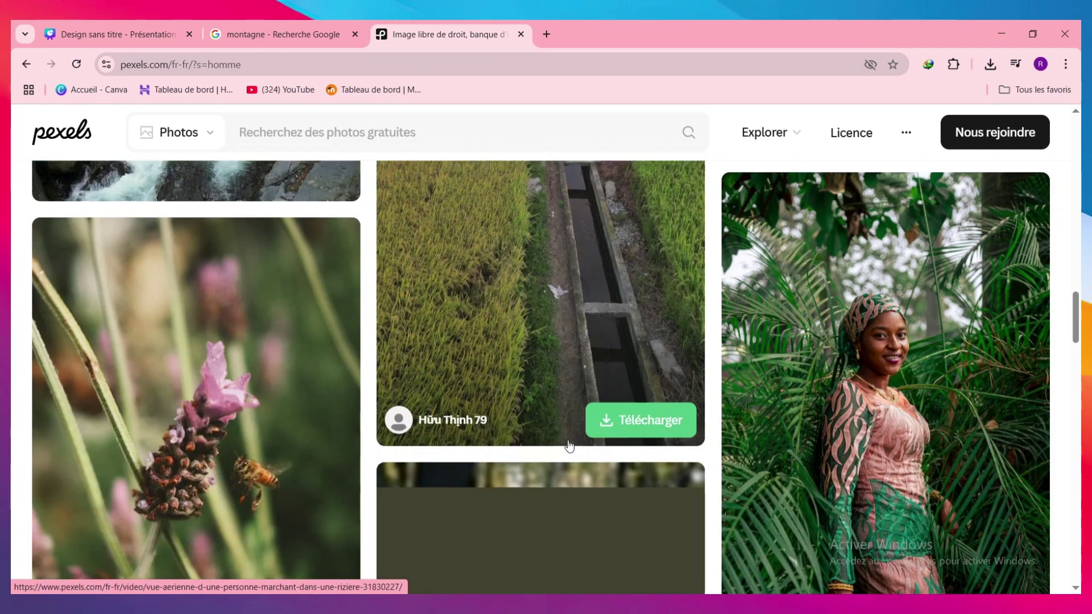
pyautogui.scroll(6, 569, 443)
# Return to the Canva design, place the uploaded portrait of the bearded man on page 1, and enlarge it to fill the page
pyautogui.click(111, 45)
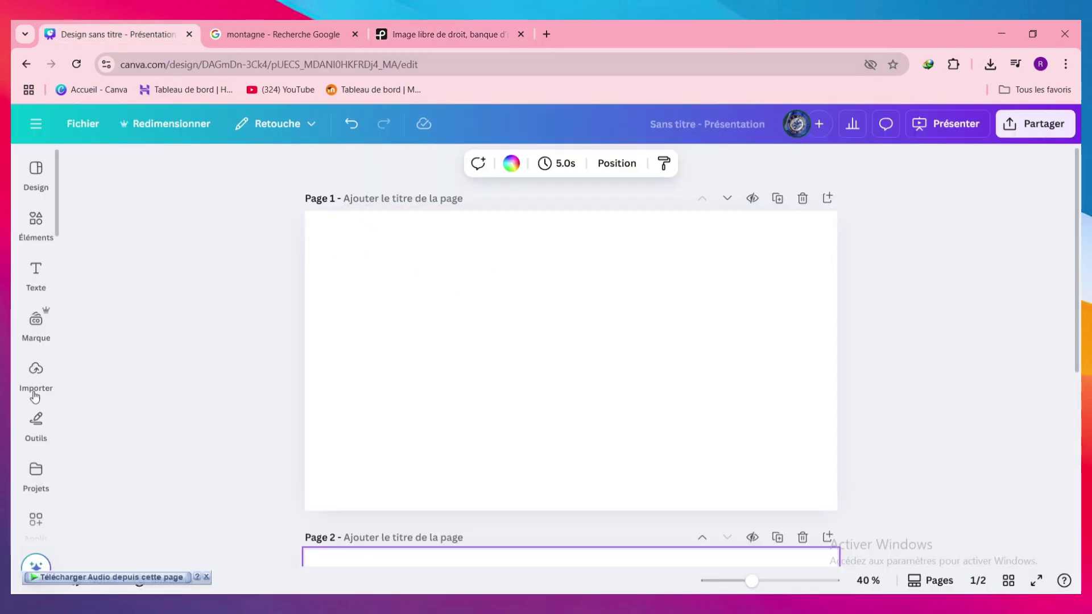
pyautogui.click(37, 370)
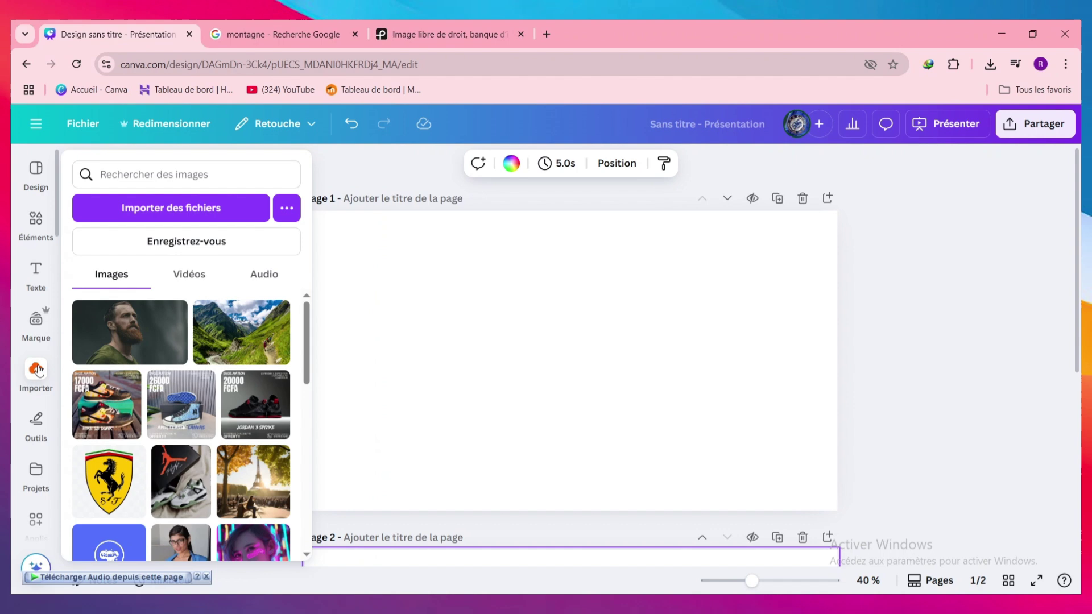
pyautogui.click(192, 210)
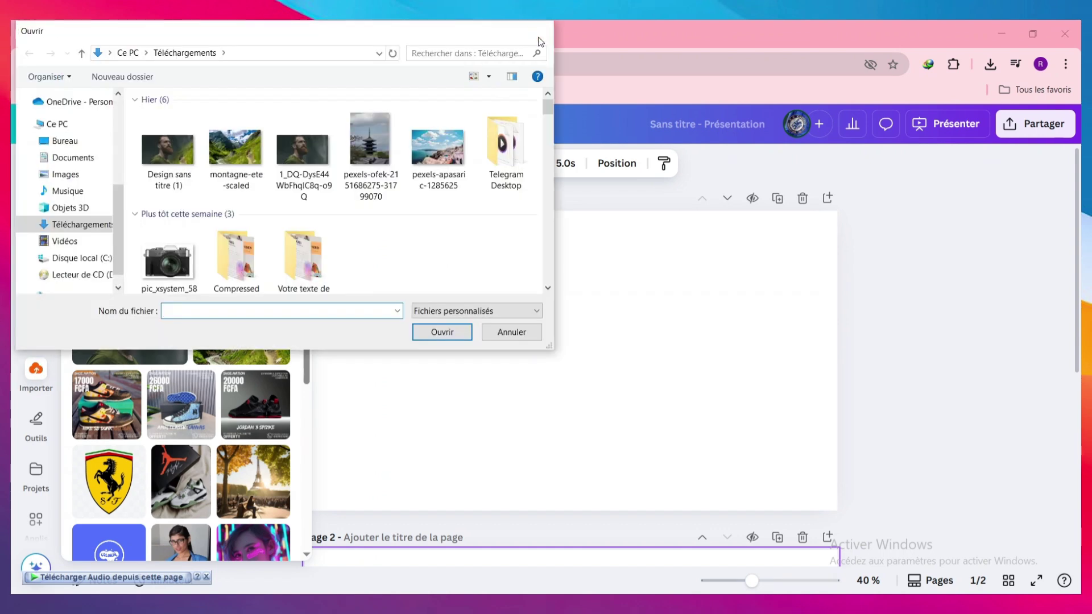
pyautogui.press('Escape')
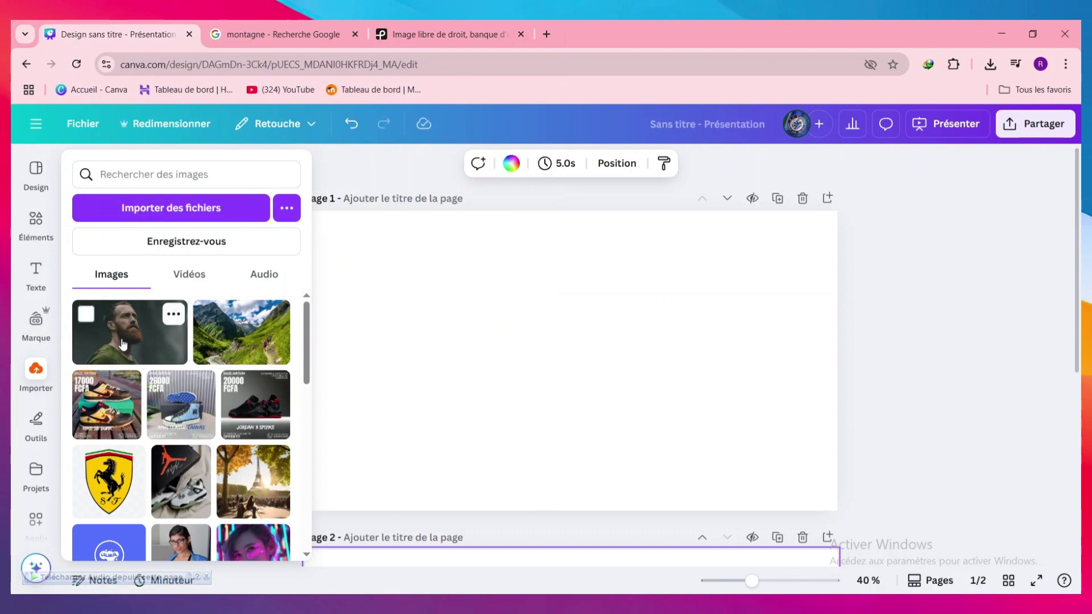
pyautogui.moveTo(128, 344); pyautogui.dragTo(405, 263)
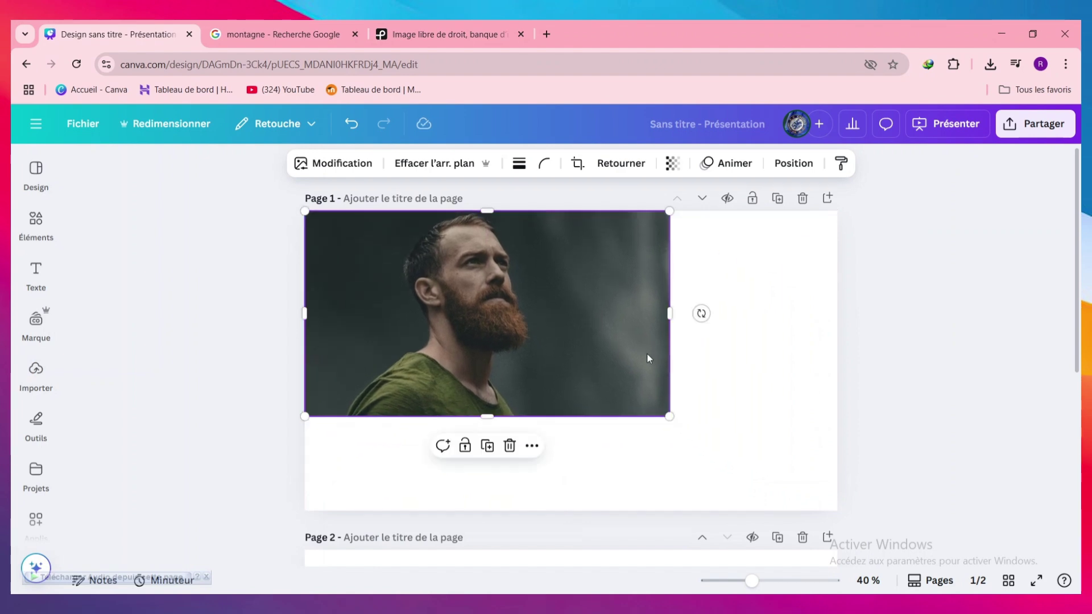
pyautogui.moveTo(672, 417); pyautogui.dragTo(836, 507)
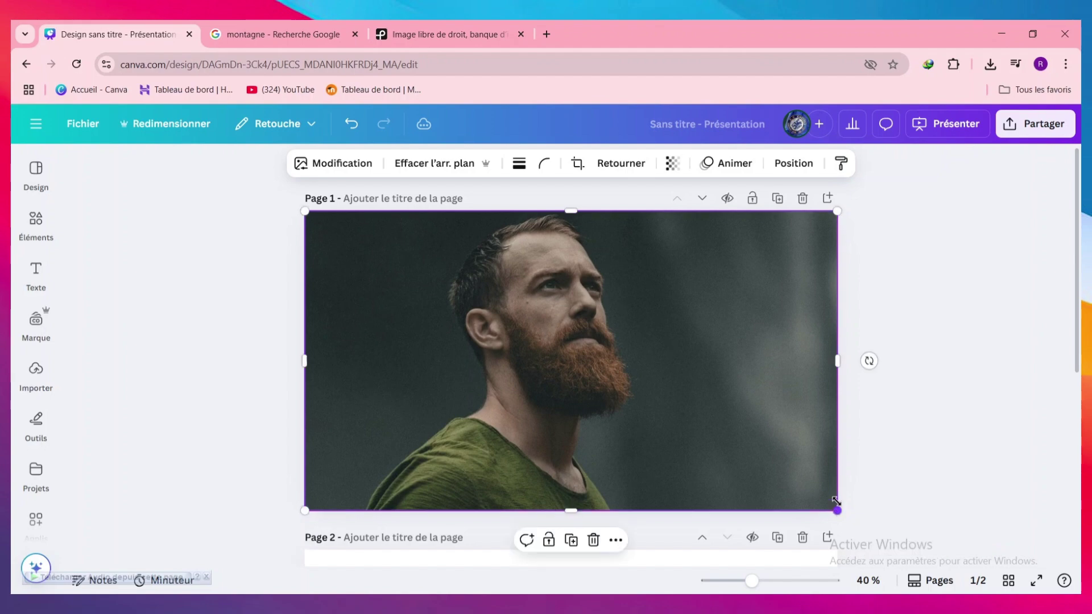
# Place the uploaded mountain landscape photo on page 2, then scale and crop it to fill the page
pyautogui.scroll(-5, 739, 455)
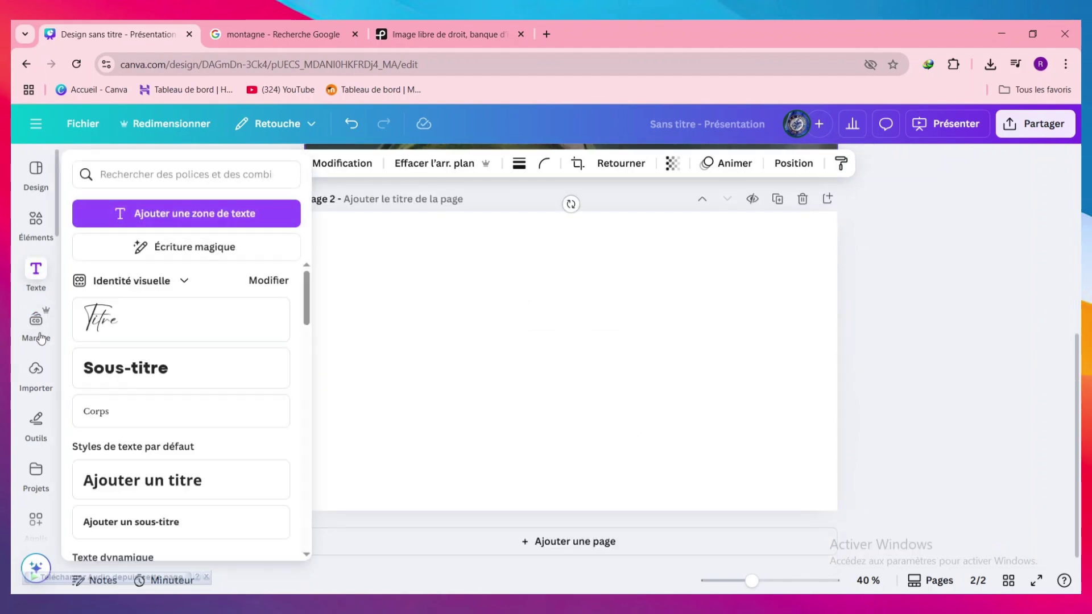
pyautogui.click(36, 373)
pyautogui.moveTo(237, 329)
pyautogui.moveTo(238, 328); pyautogui.dragTo(516, 279)
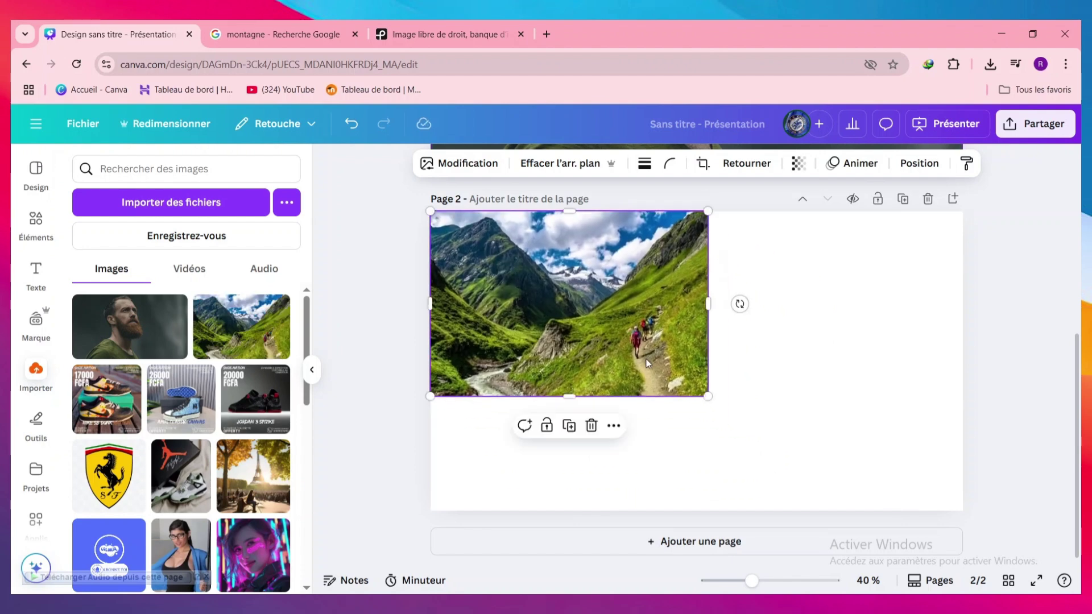
pyautogui.moveTo(709, 397); pyautogui.dragTo(998, 520)
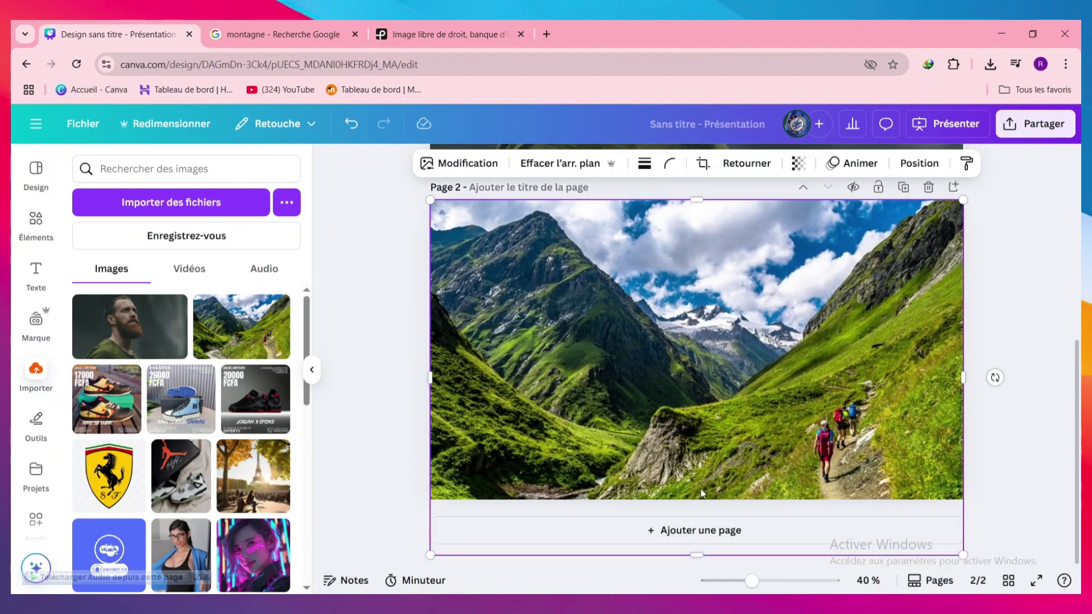
pyautogui.moveTo(700, 556); pyautogui.dragTo(698, 511)
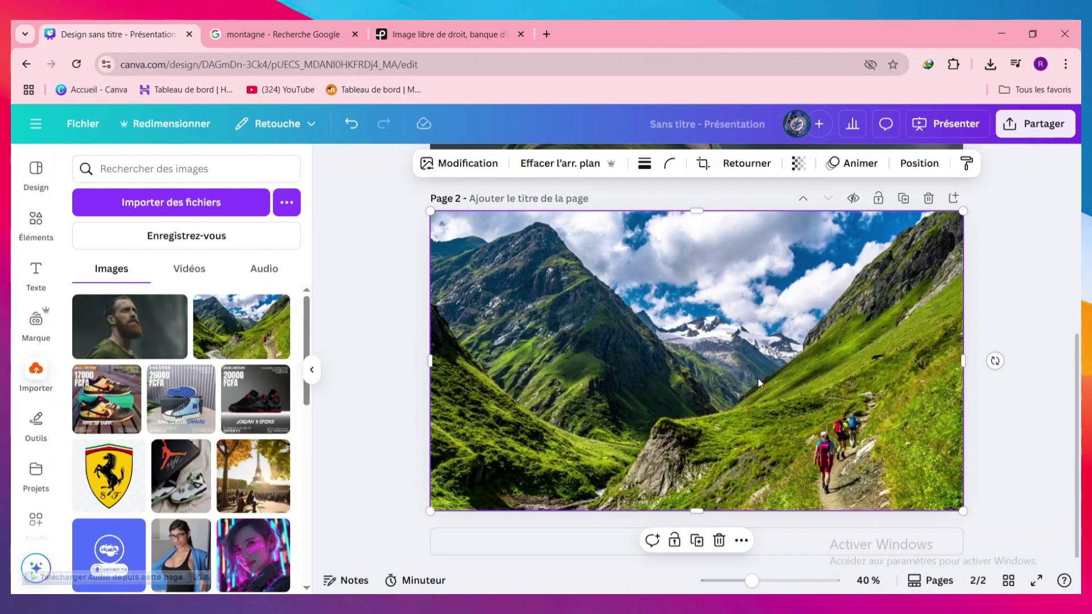
# Shift the portrait on page 1 down and to the left, partly off the page
pyautogui.scroll(6, 758, 381)
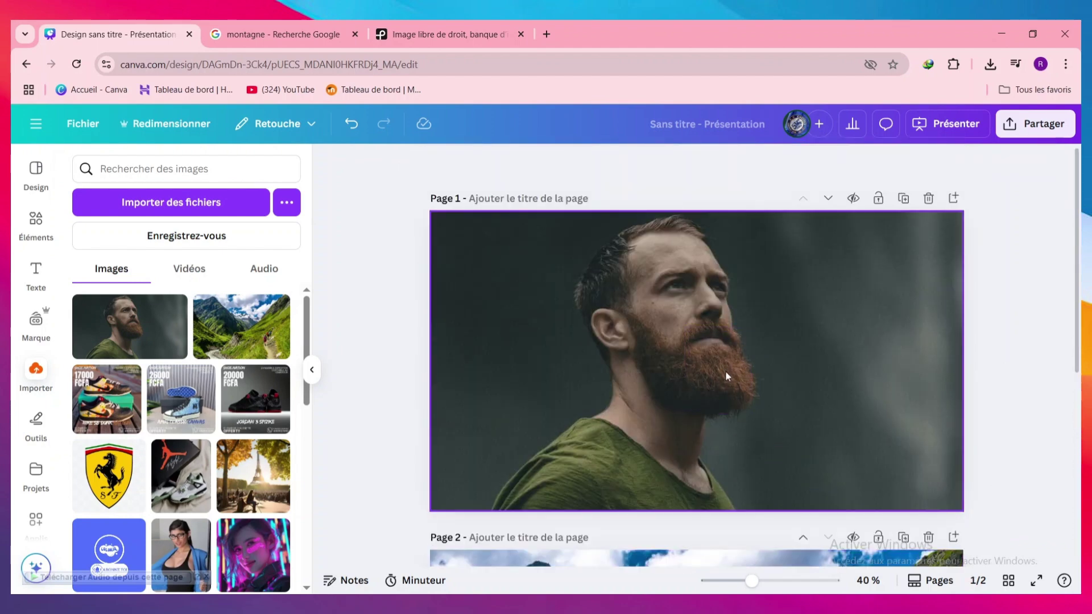
pyautogui.click(725, 372)
pyautogui.moveTo(735, 359); pyautogui.dragTo(648, 409)
pyautogui.scroll(-2, 774, 461)
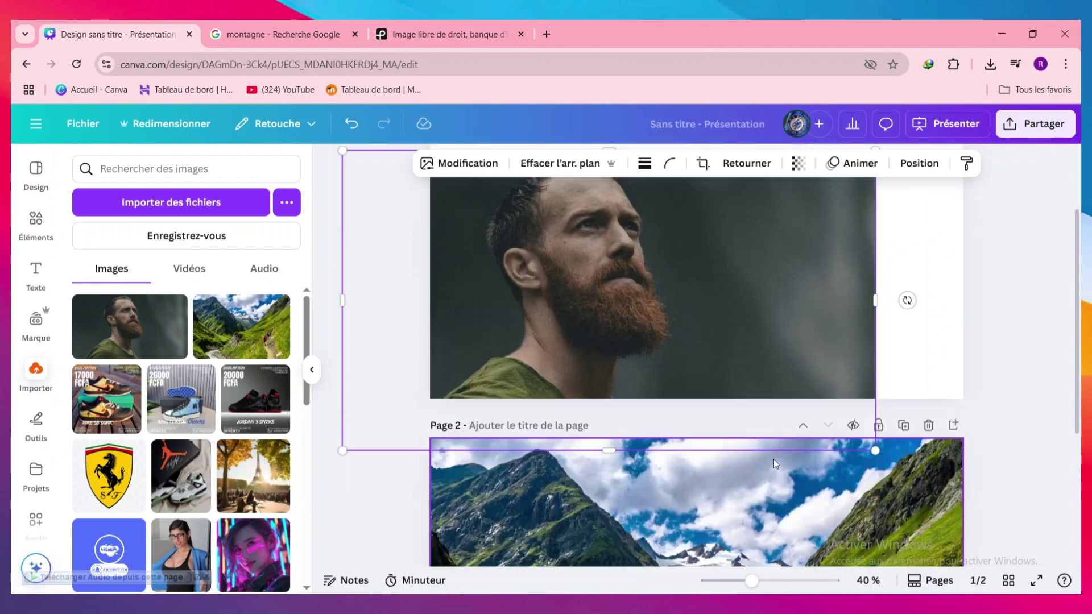
pyautogui.scroll(-3, 833, 472)
pyautogui.scroll(5, 845, 467)
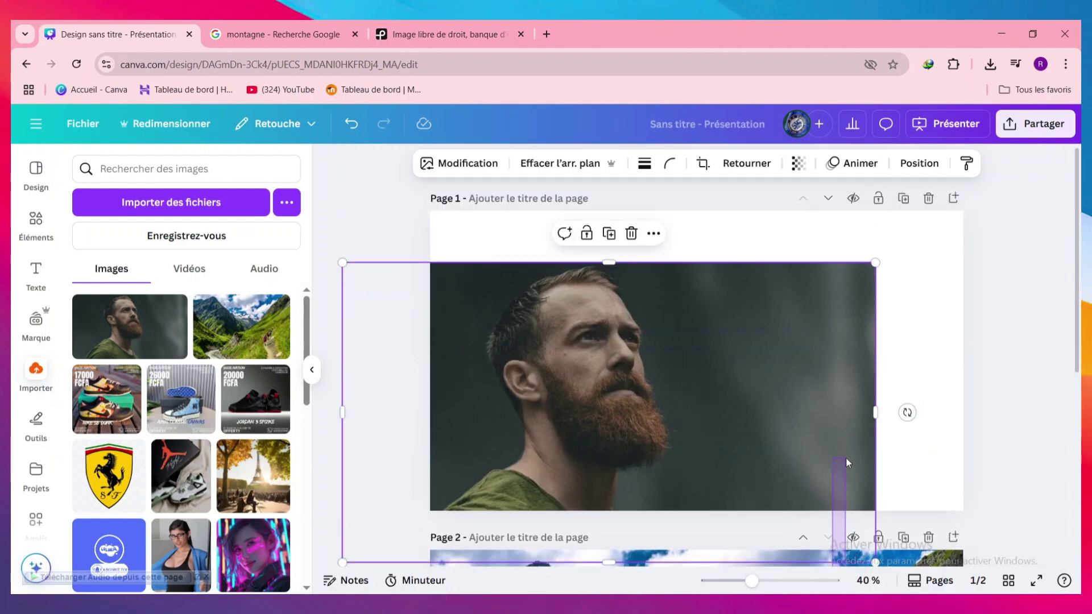
# Move the mountain photo from page 2 onto page 1 so that it covers the whole page
pyautogui.scroll(-5, 857, 472)
pyautogui.click(852, 500)
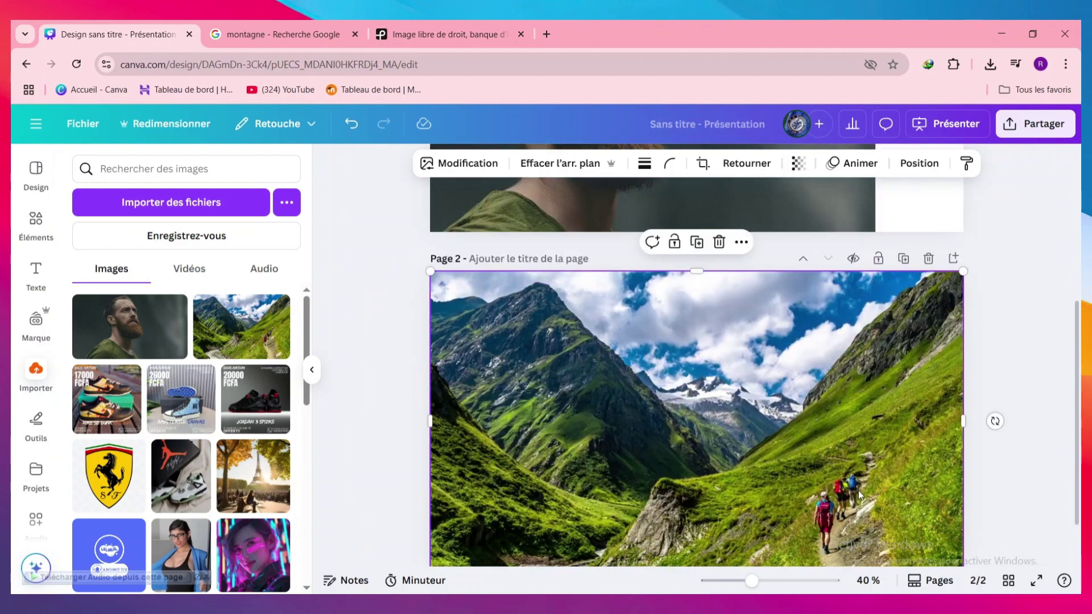
pyautogui.scroll(5, 856, 478)
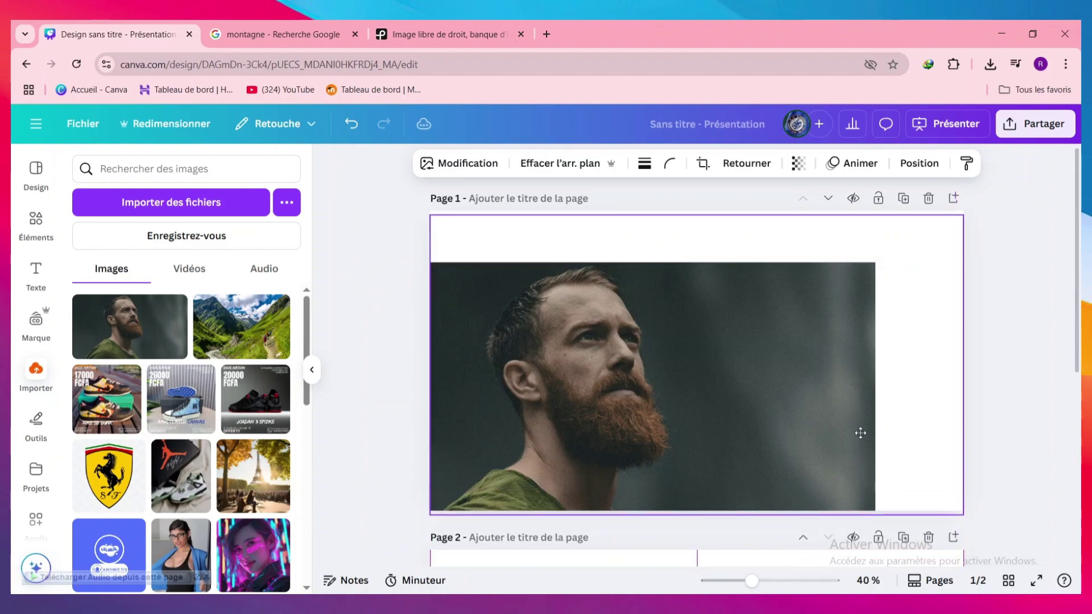
pyautogui.moveTo(861, 427); pyautogui.dragTo(821, 381)
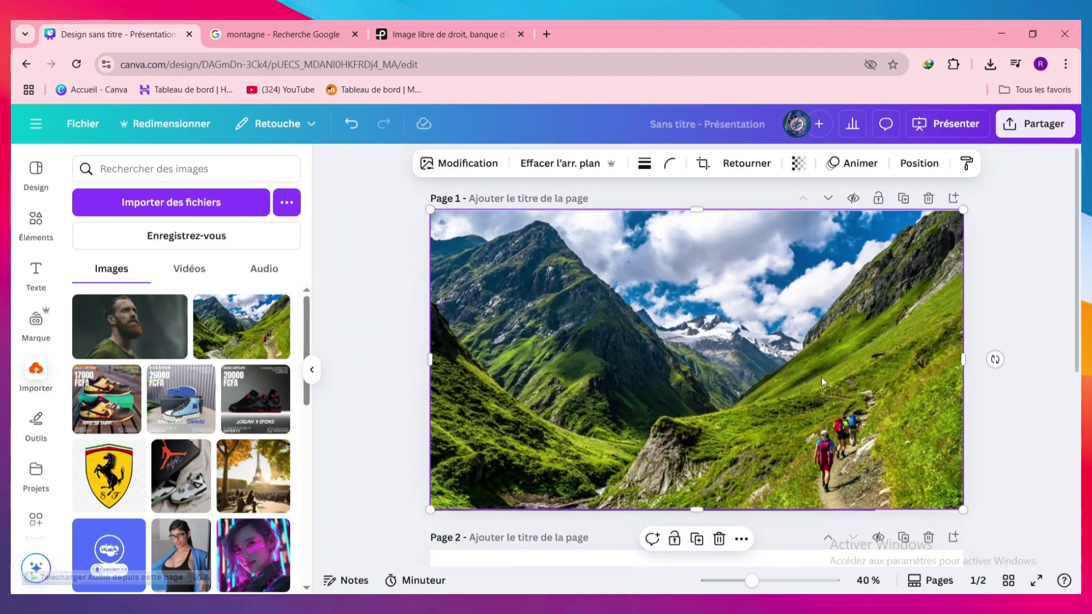
# Send the mountain photo one level backward, behind the portrait, and align it with the edges of page 1
pyautogui.rightClick(766, 364)
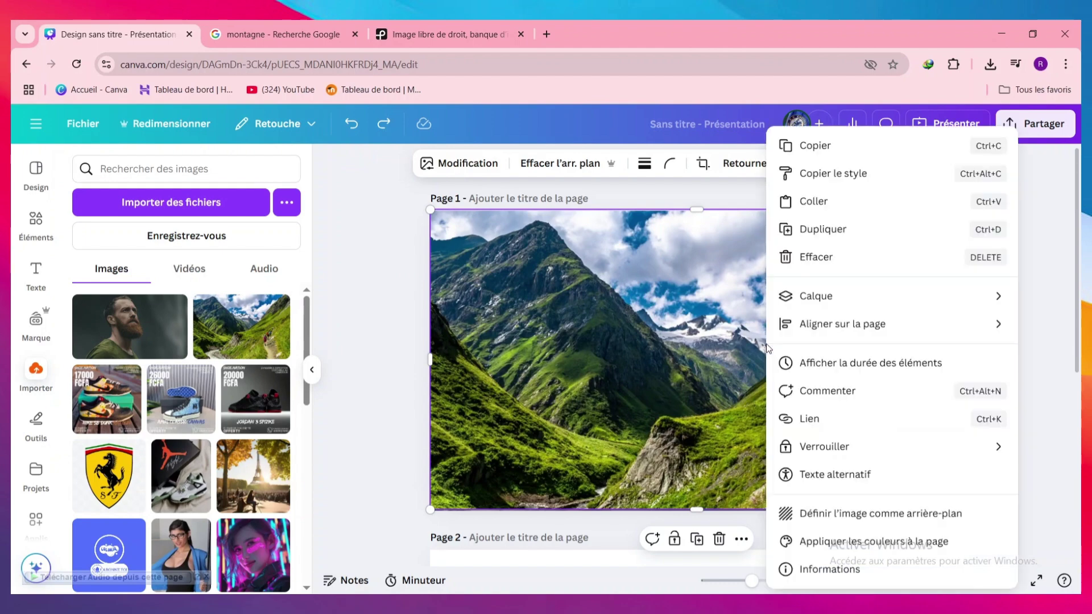
pyautogui.moveTo(792, 296)
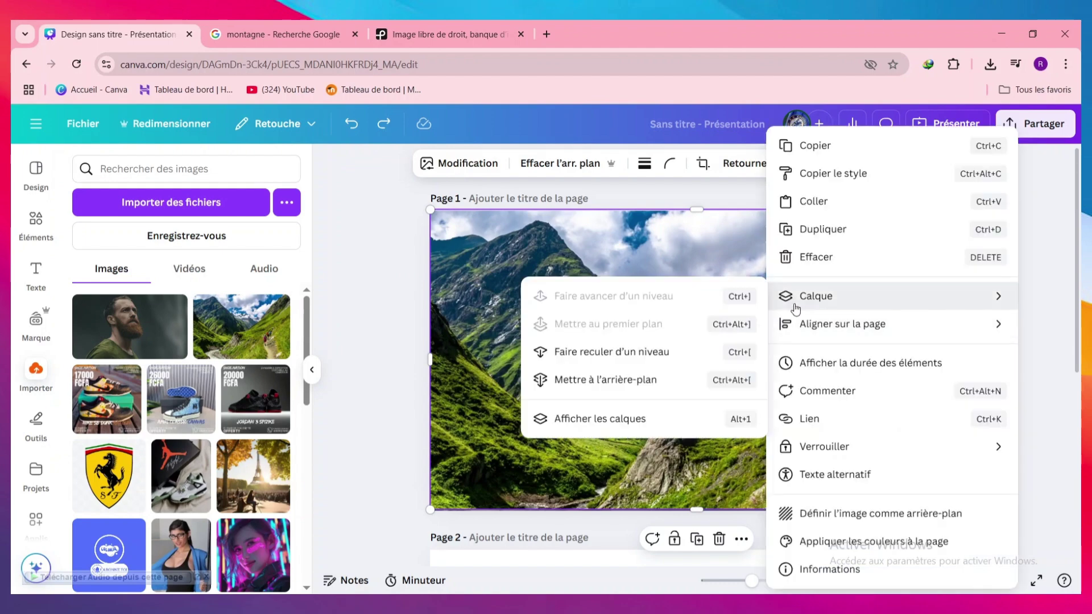
pyautogui.click(669, 351)
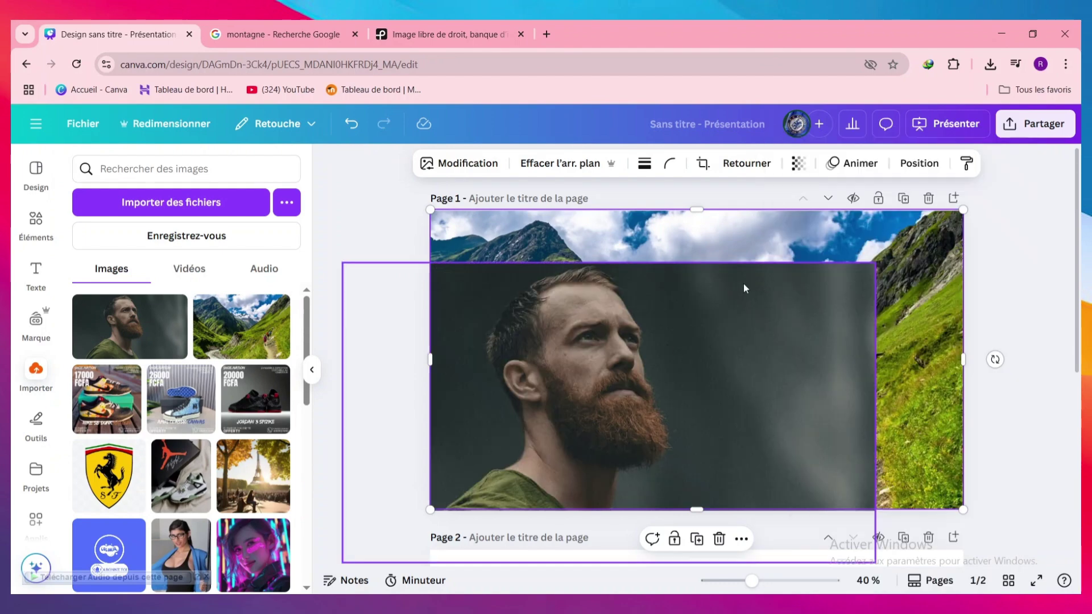
pyautogui.moveTo(803, 258); pyautogui.dragTo(810, 250)
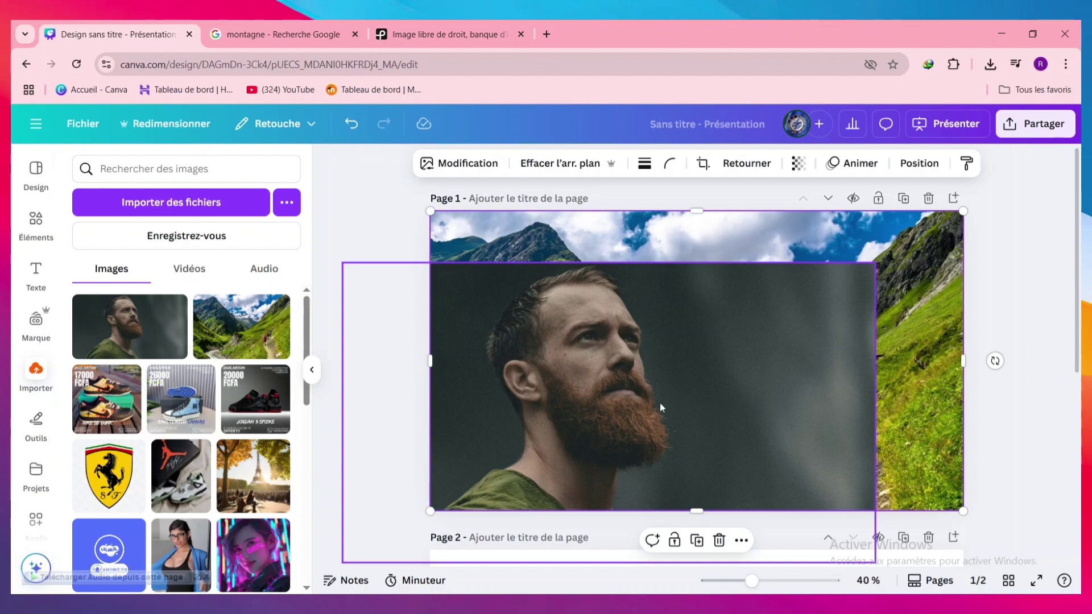
# Undo the last adjustments and reposition the portrait so that it covers page 1 entirely
pyautogui.hotkey('ctrl', 'z')
pyautogui.hotkey('ctrl', 'z')
pyautogui.click(610, 376)
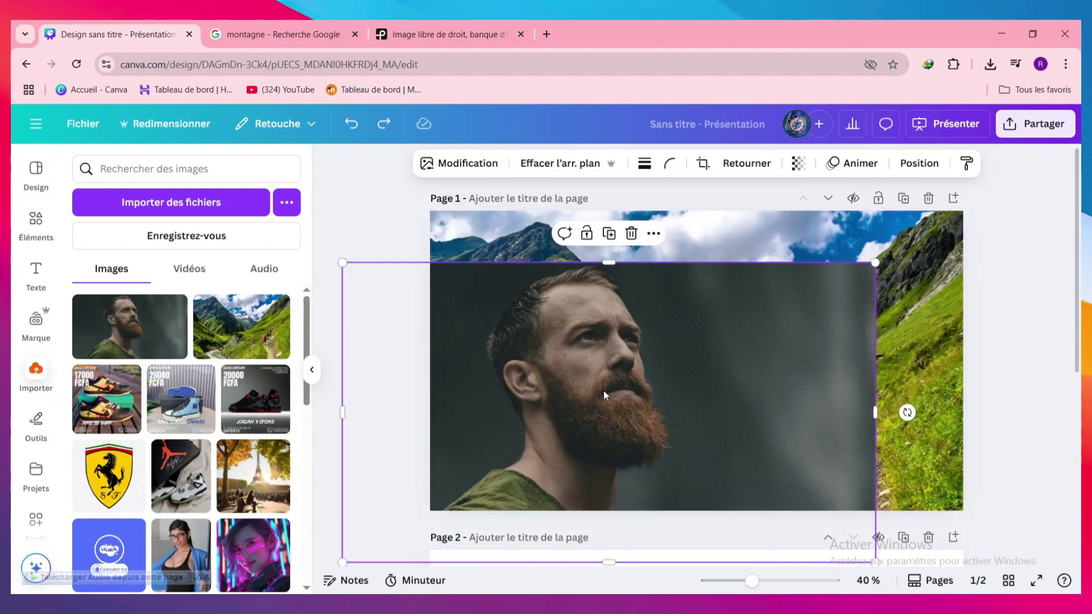
pyautogui.moveTo(603, 389); pyautogui.dragTo(690, 342)
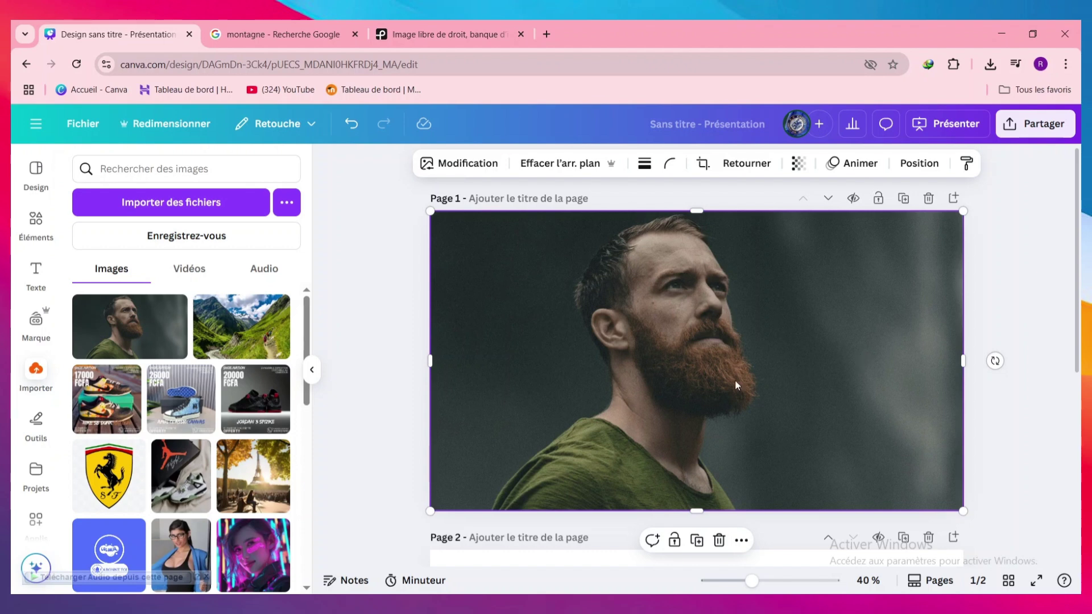
# Search the Canva apps for "blend" and open the Image Blender app
pyautogui.scroll(-3, 28, 349)
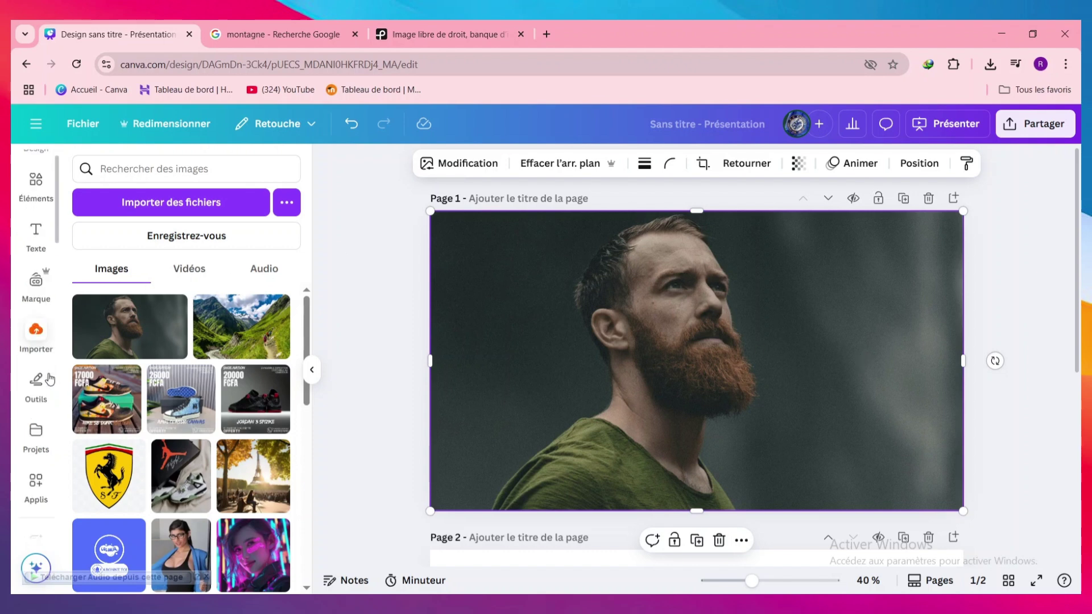
pyautogui.scroll(3, 47, 387)
pyautogui.scroll(-5, 47, 387)
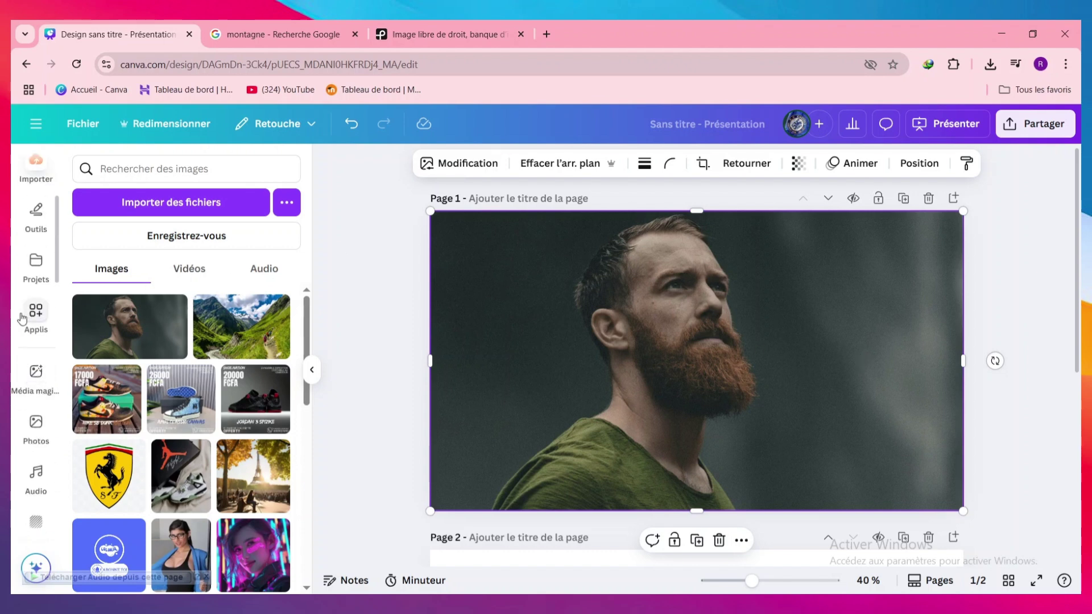
pyautogui.click(40, 312)
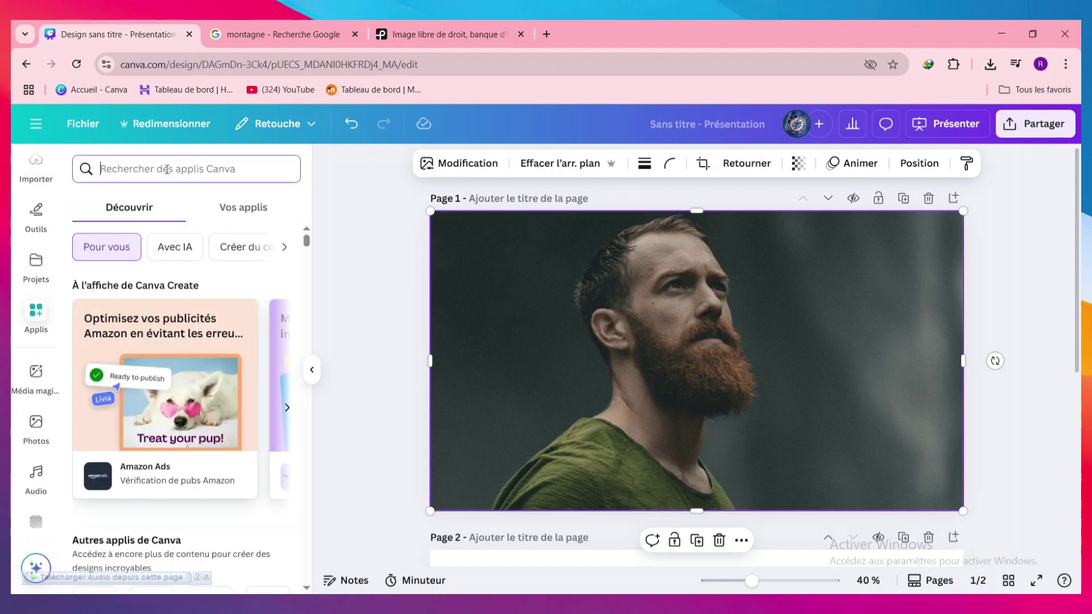
pyautogui.click(167, 168)
pyautogui.write('blend')
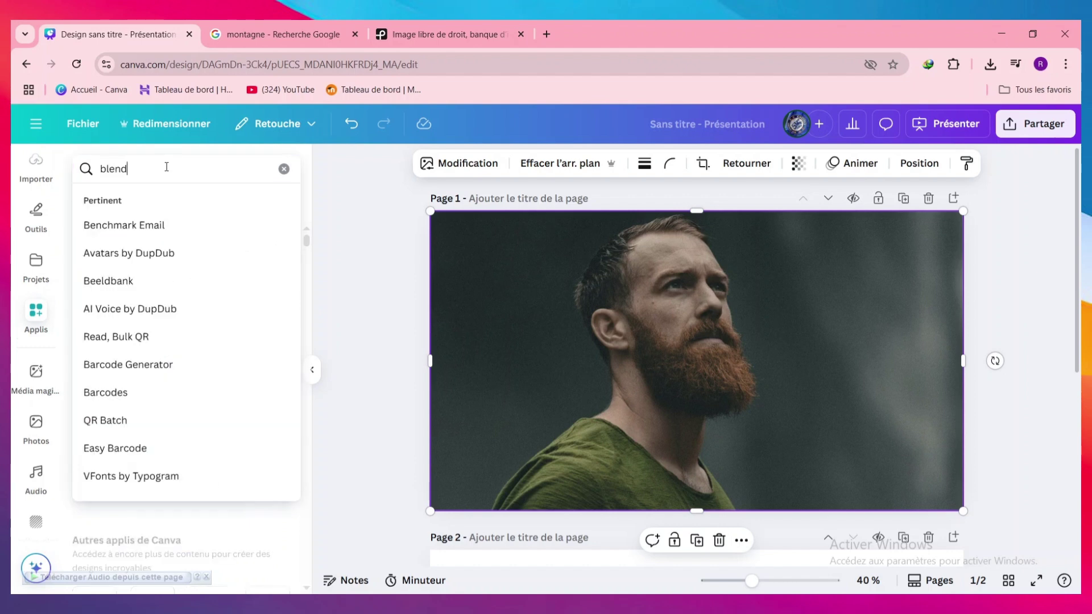
pyautogui.press('Return')
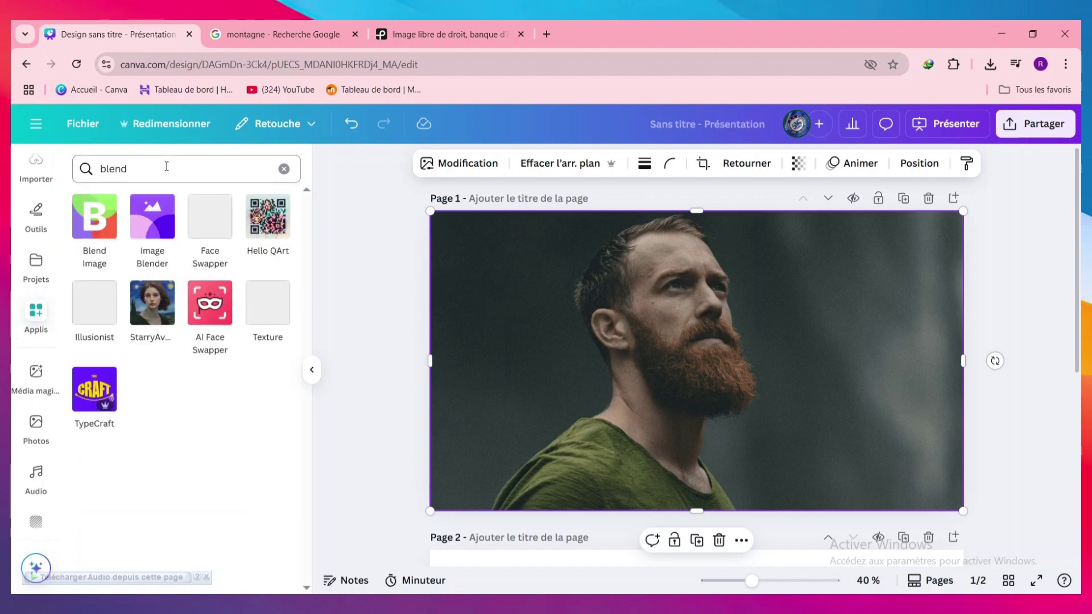
pyautogui.click(167, 232)
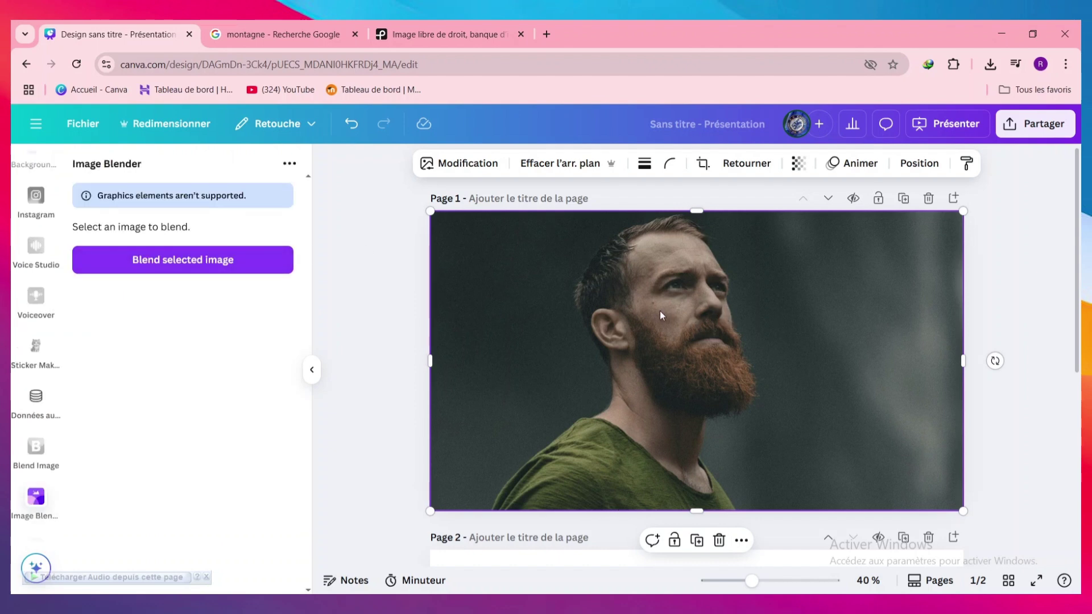
# Blend the portrait with a linear fade from beside the beard to the lower-right corner of page 1, at intensity 13, and save it
pyautogui.click(217, 260)
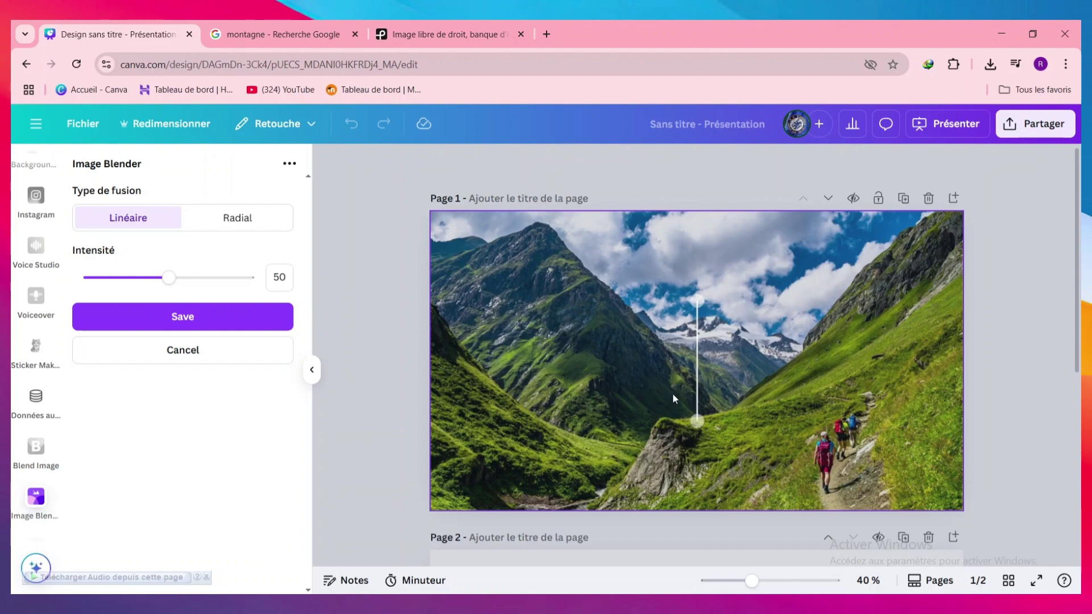
pyautogui.moveTo(698, 421); pyautogui.dragTo(766, 278)
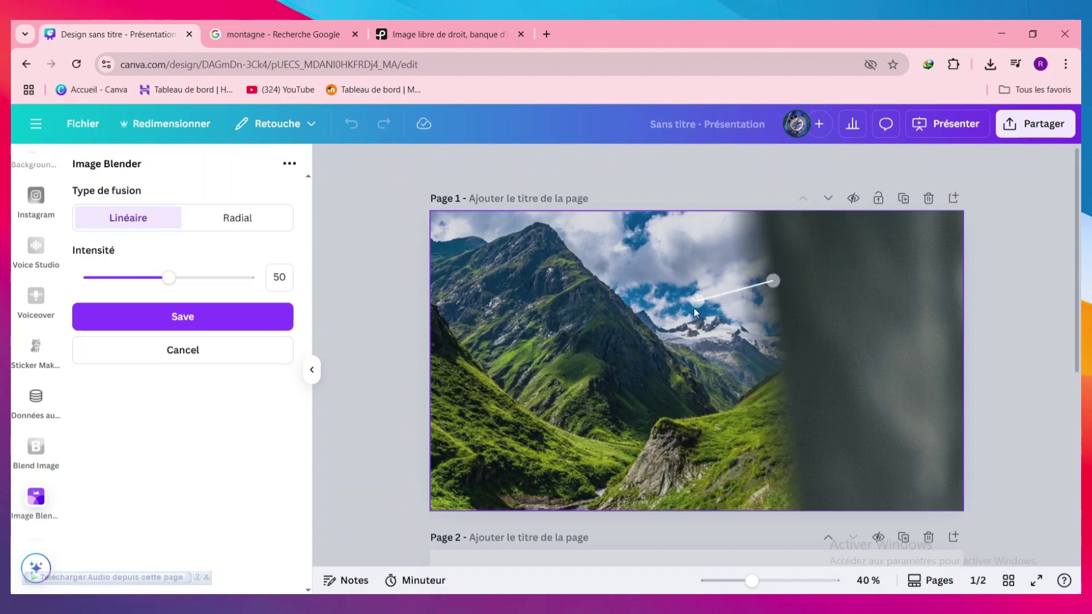
pyautogui.moveTo(695, 298); pyautogui.dragTo(879, 401)
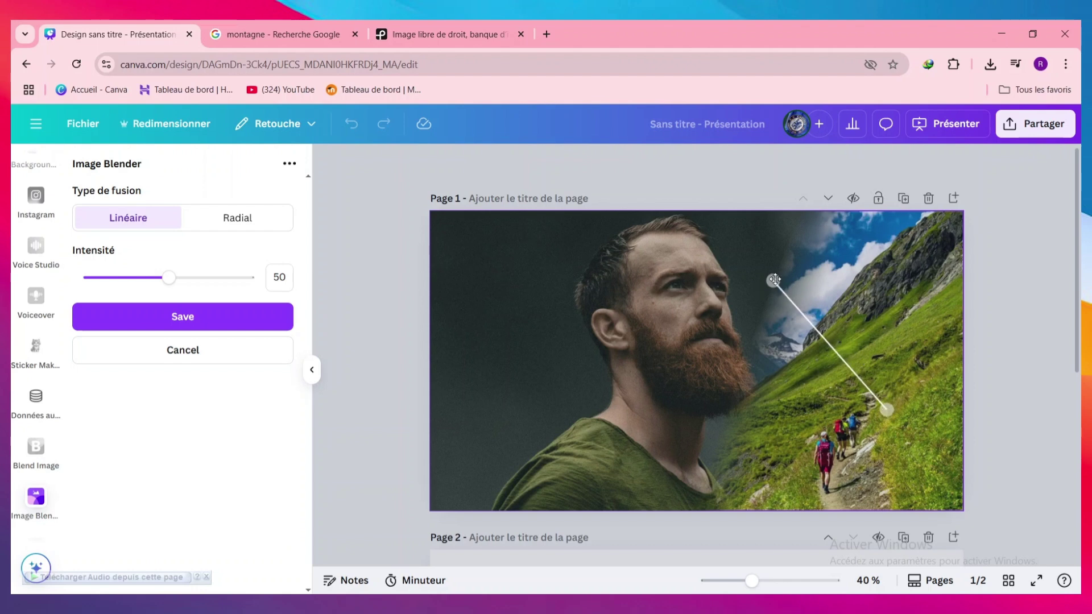
pyautogui.moveTo(773, 280); pyautogui.dragTo(787, 332)
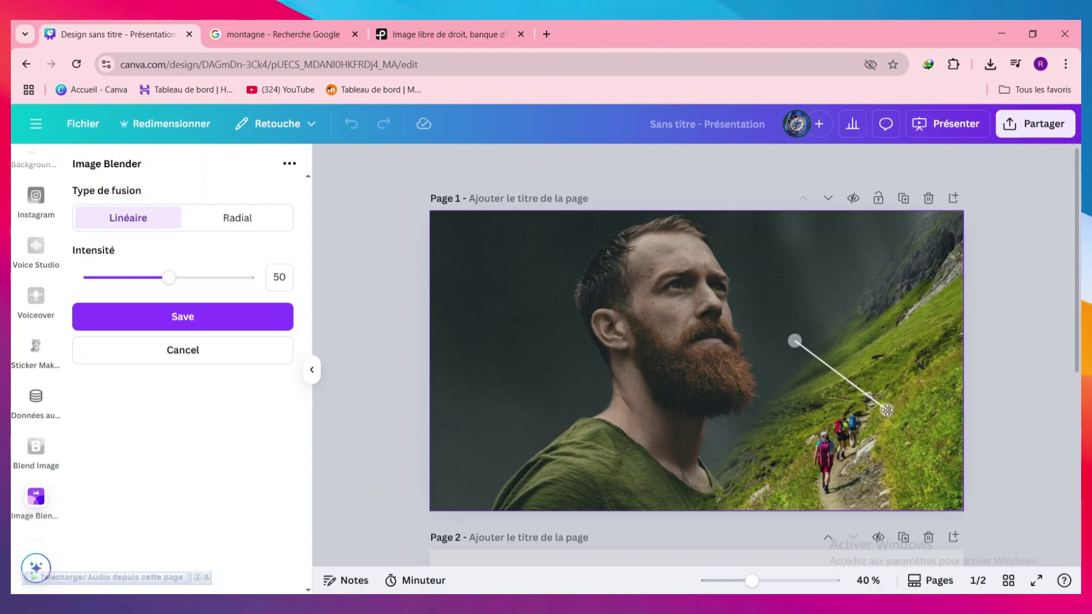
pyautogui.moveTo(887, 409); pyautogui.dragTo(944, 475)
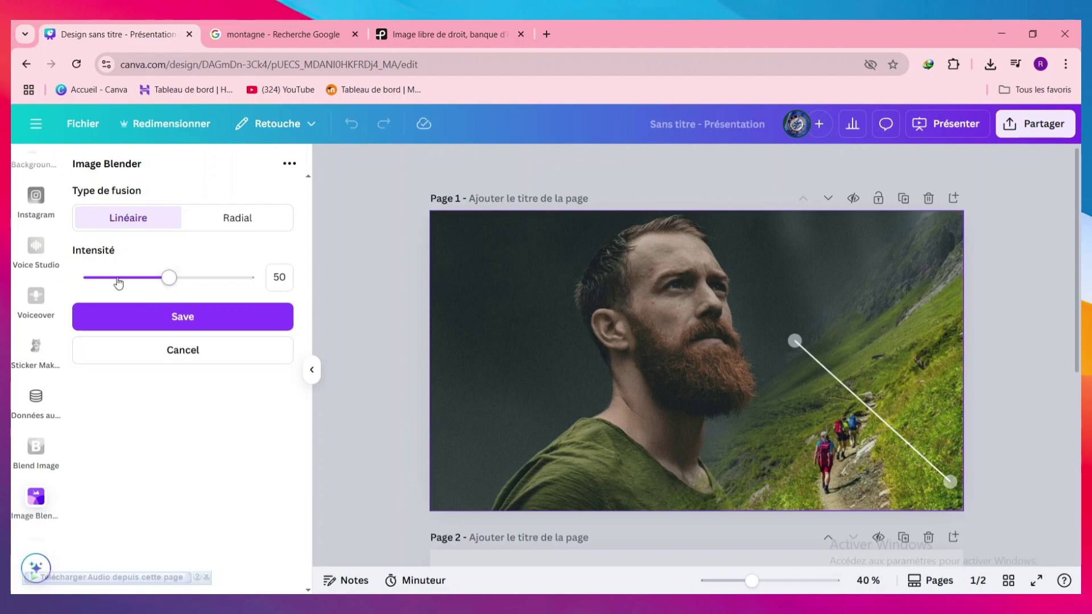
pyautogui.moveTo(170, 289); pyautogui.dragTo(111, 288)
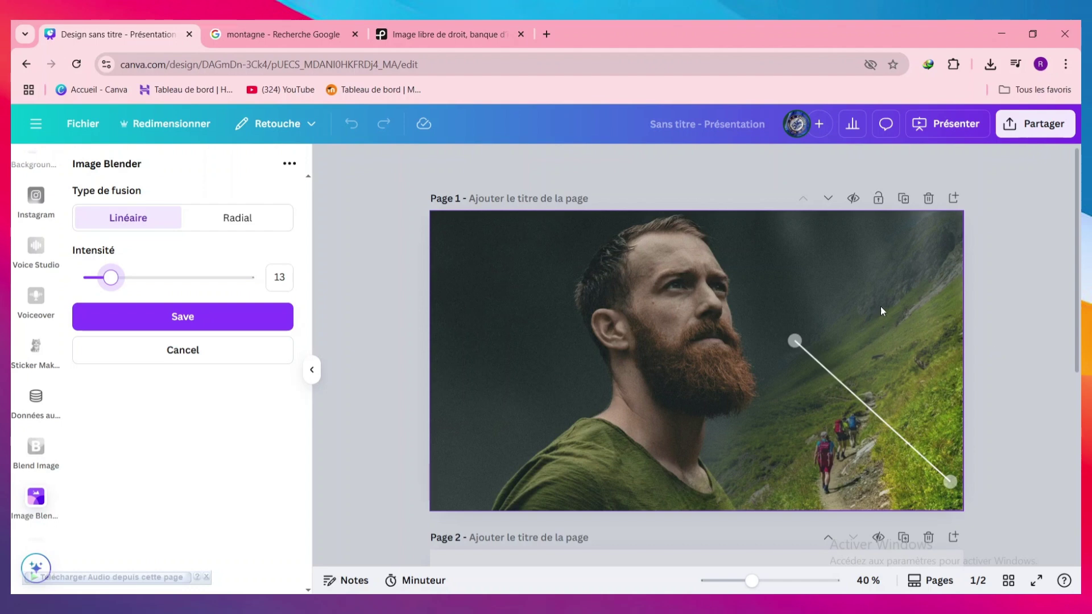
pyautogui.click(178, 317)
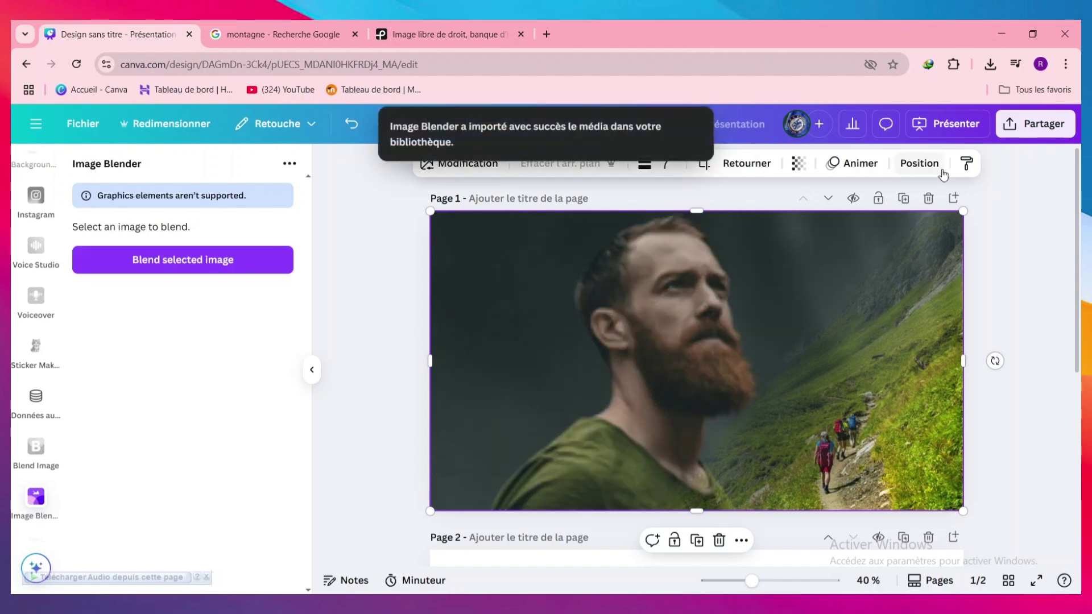
# Present the design in full screen starting from page 1 to view the blended image
pyautogui.click(1041, 124)
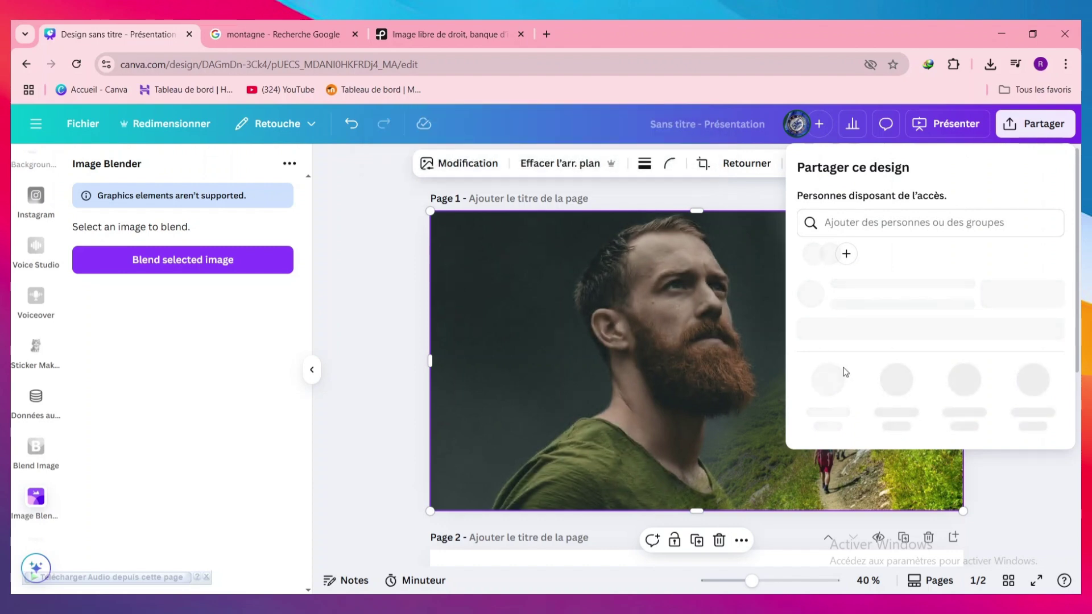
pyautogui.click(542, 345)
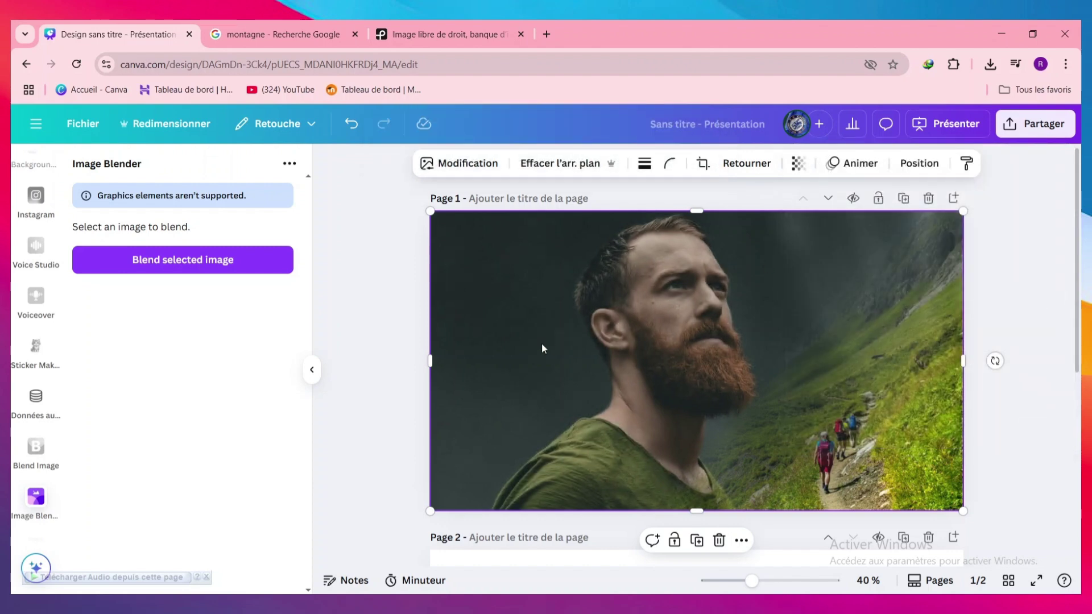
pyautogui.click(196, 265)
pyautogui.moveTo(120, 330); pyautogui.dragTo(514, 273)
pyautogui.hotkey('ctrl', 'alt', 'p')
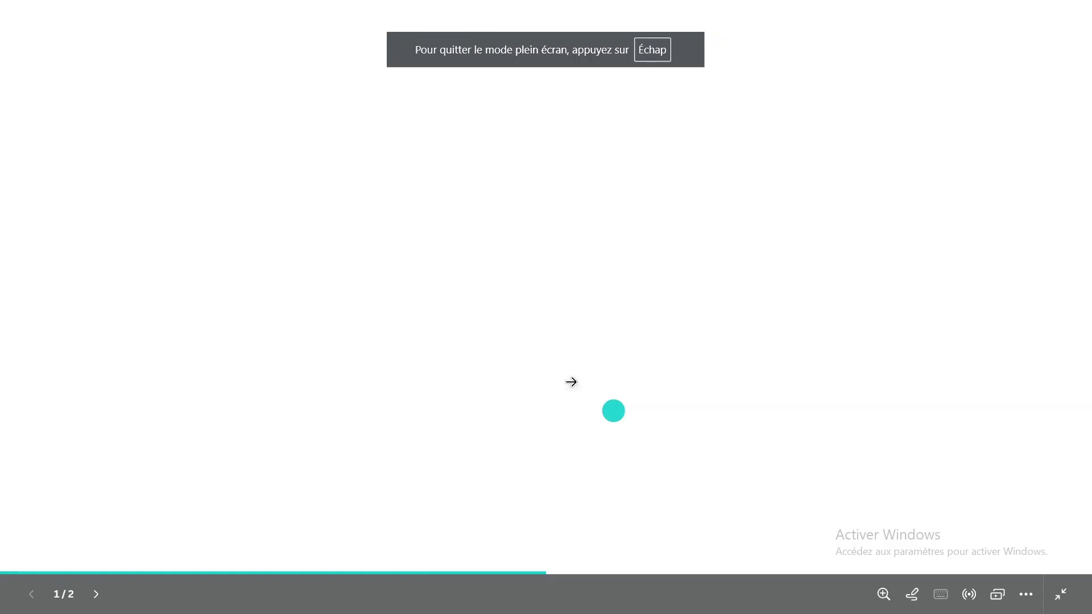